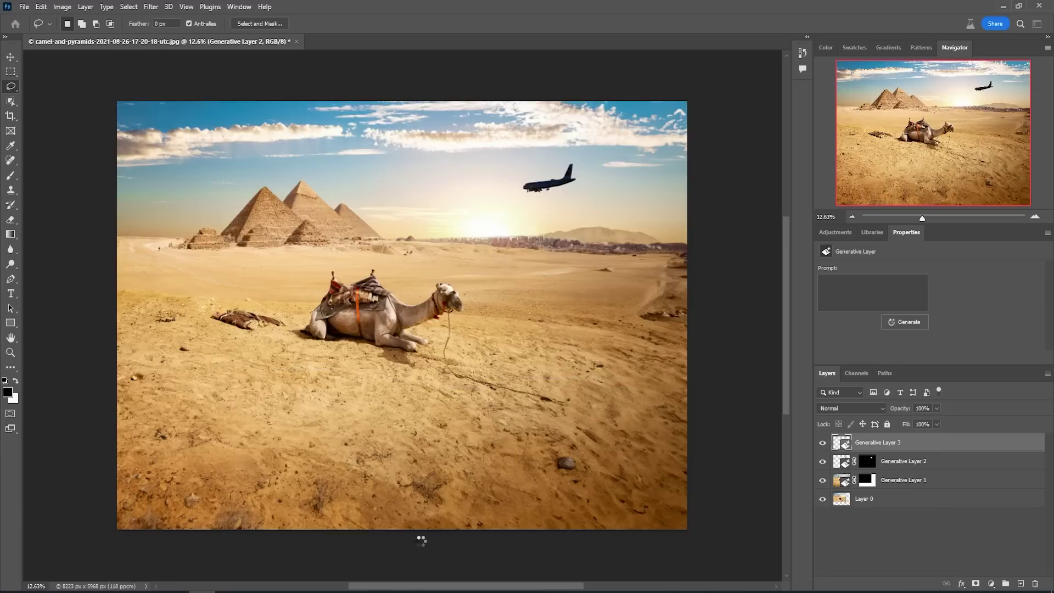
# Extend the portrait photo's canvas past its left and bottom edges with the Crop tool and apply the crop
pyautogui.moveTo(258, 101)
pyautogui.mouseDown()
pyautogui.moveTo(383, 208)
pyautogui.moveTo(257, 101)
pyautogui.mouseUp()
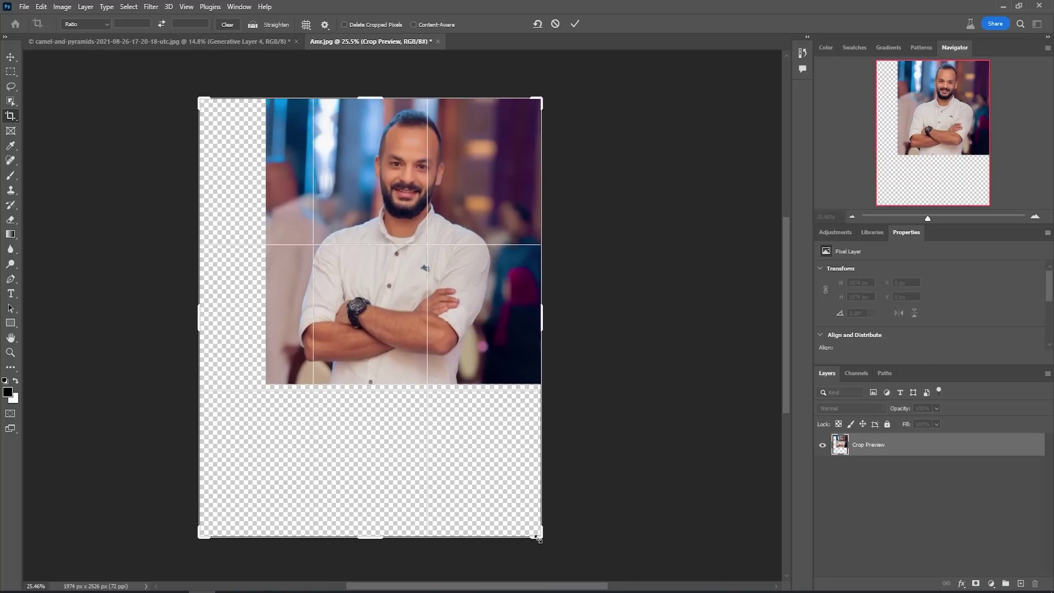
pyautogui.moveTo(542, 541); pyautogui.dragTo(564, 556)
pyautogui.press('Return')
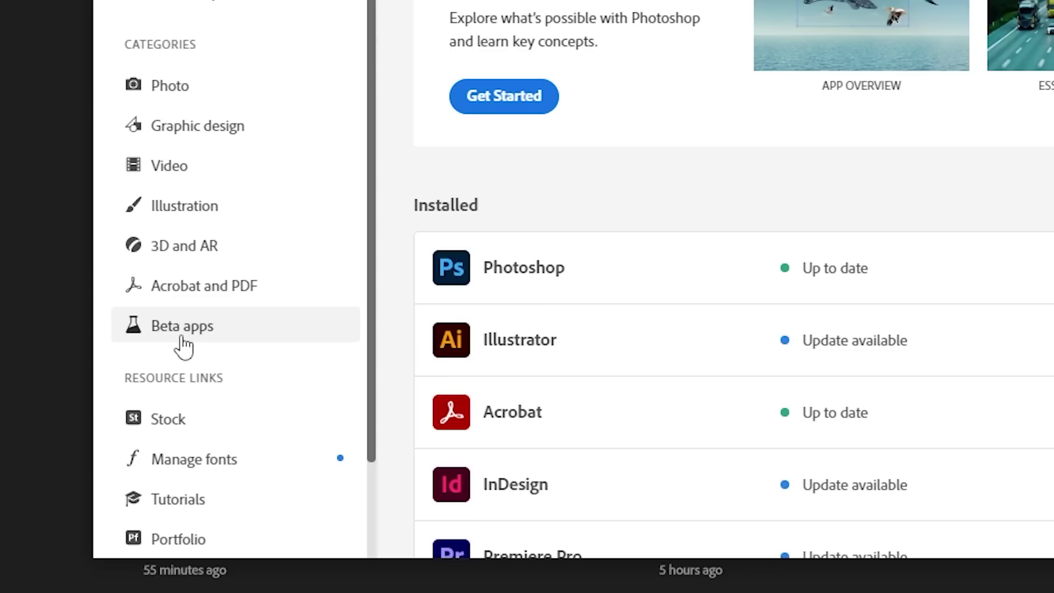
# Switch to Creative Cloud and open the Beta apps category
pyautogui.click(218, 396)
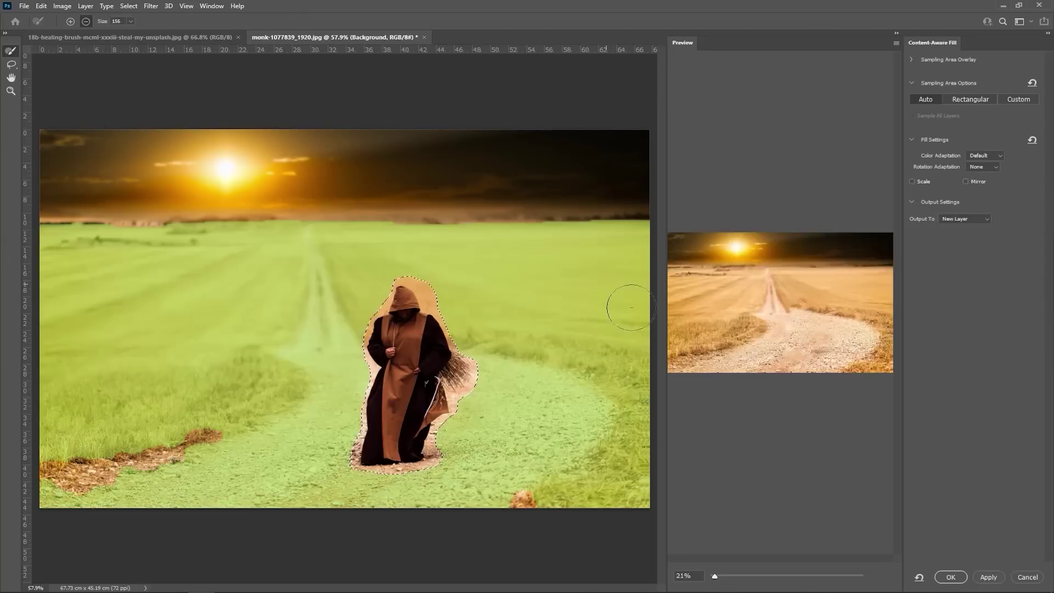
# Exclude the distant field and lower-right ground from the monk photo's Content-Aware Fill sampling area and apply the fill to a new layer
pyautogui.moveTo(246, 249)
pyautogui.mouseDown()
pyautogui.moveTo(522, 548)
pyautogui.moveTo(494, 466)
pyautogui.mouseUp()
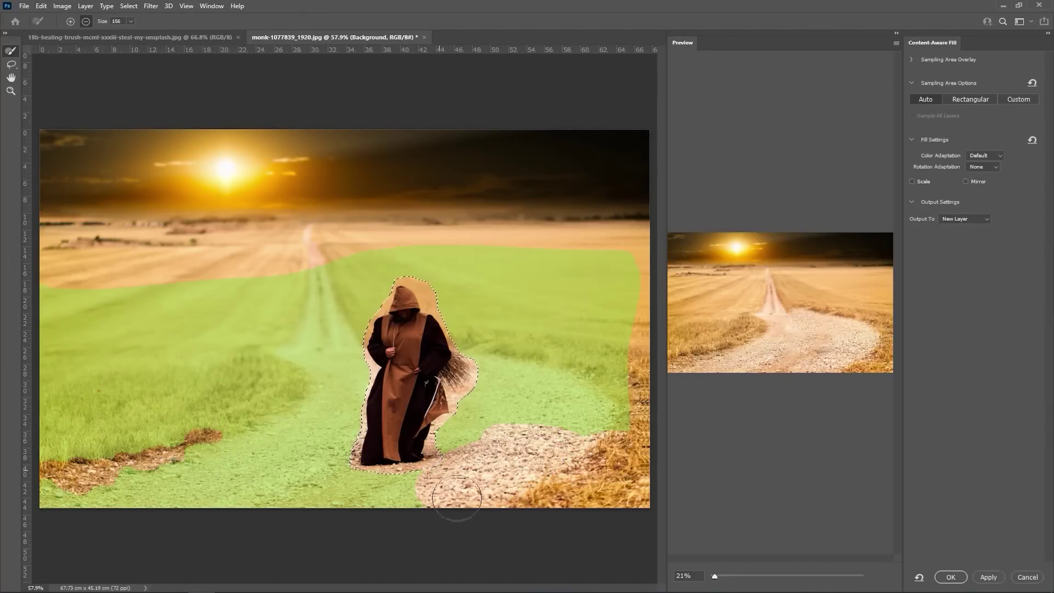
pyautogui.hotkey('ctrl', 'z')
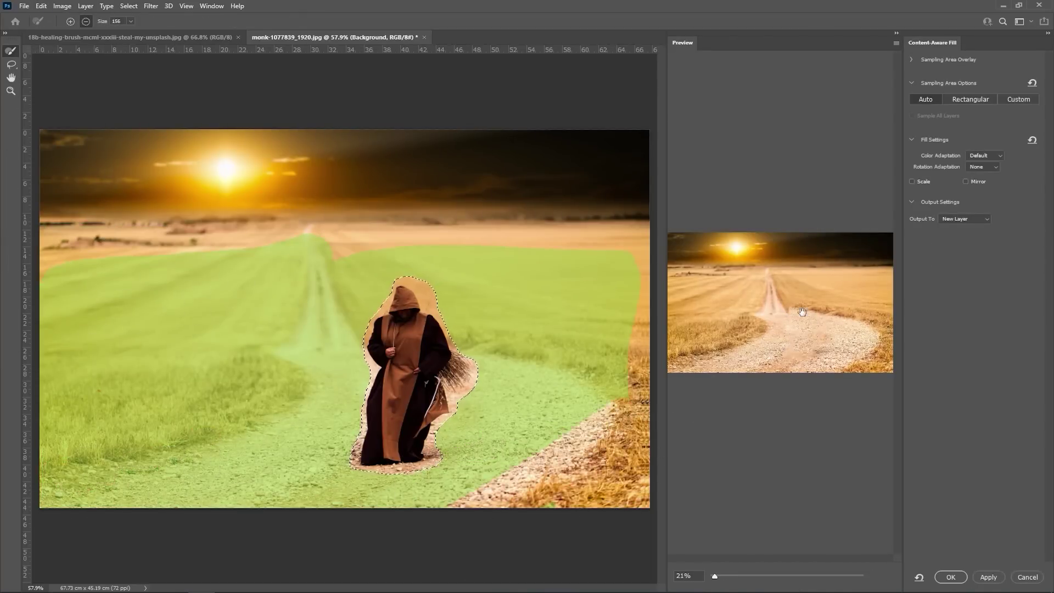
pyautogui.click(950, 576)
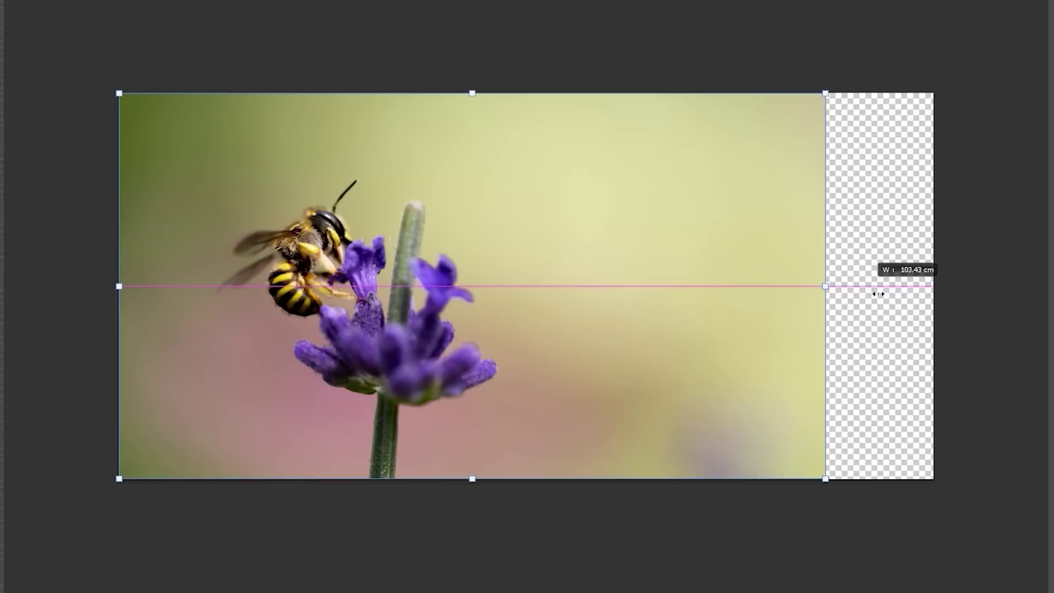
# Adjust the bee photo's width horizontally by transforming its right edge beside the empty canvas area
pyautogui.moveTo(878, 291); pyautogui.dragTo(810, 313)
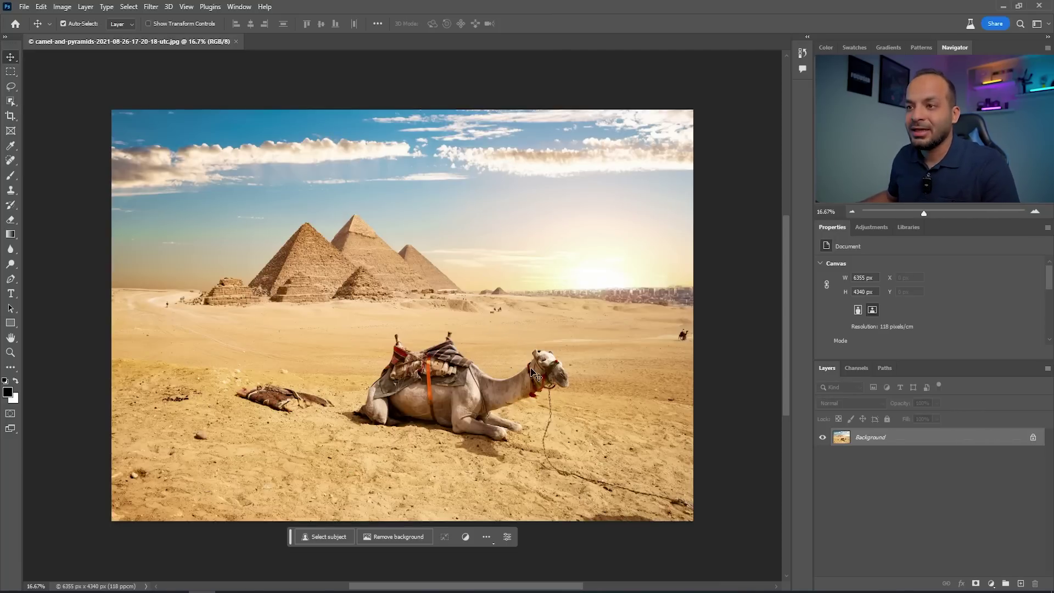
# Try to expand the camel photo's canvas rightward and downward to 7914 x 5527 px using Content-Aware crop filling
pyautogui.click(13, 116)
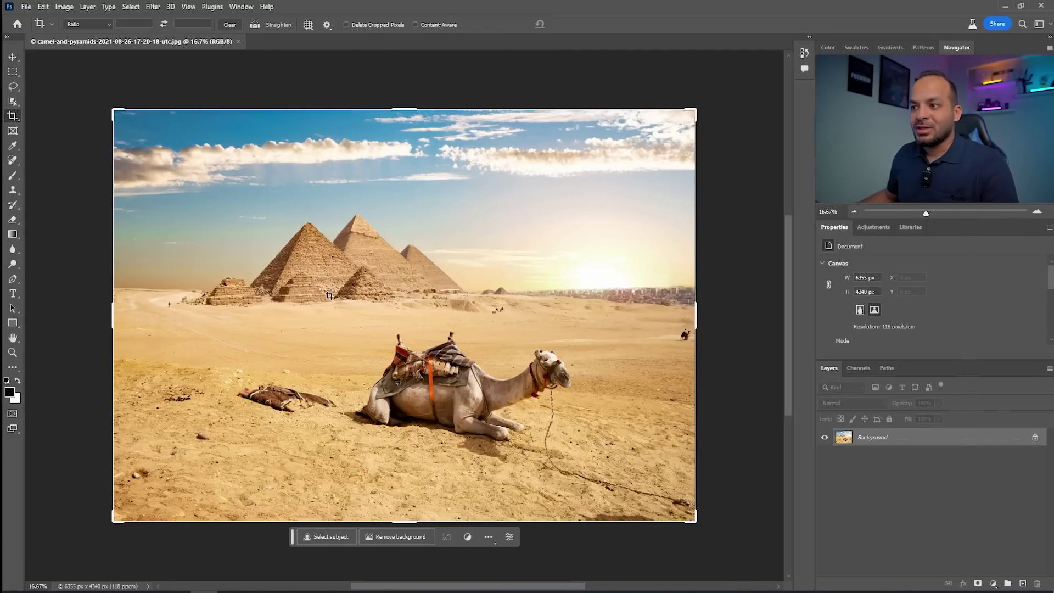
pyautogui.moveTo(689, 519); pyautogui.dragTo(719, 558)
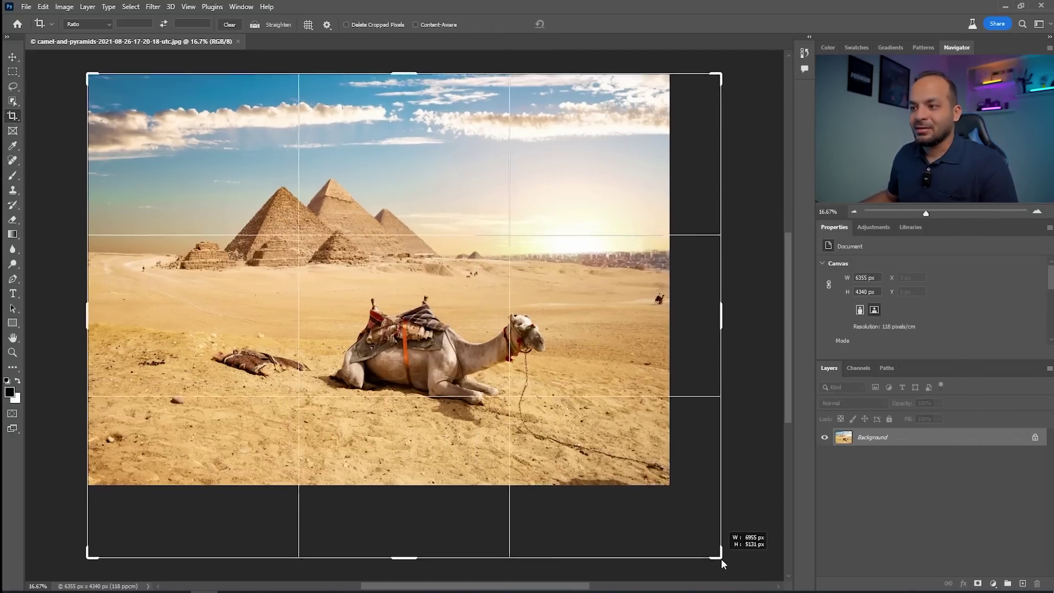
pyautogui.click(428, 47)
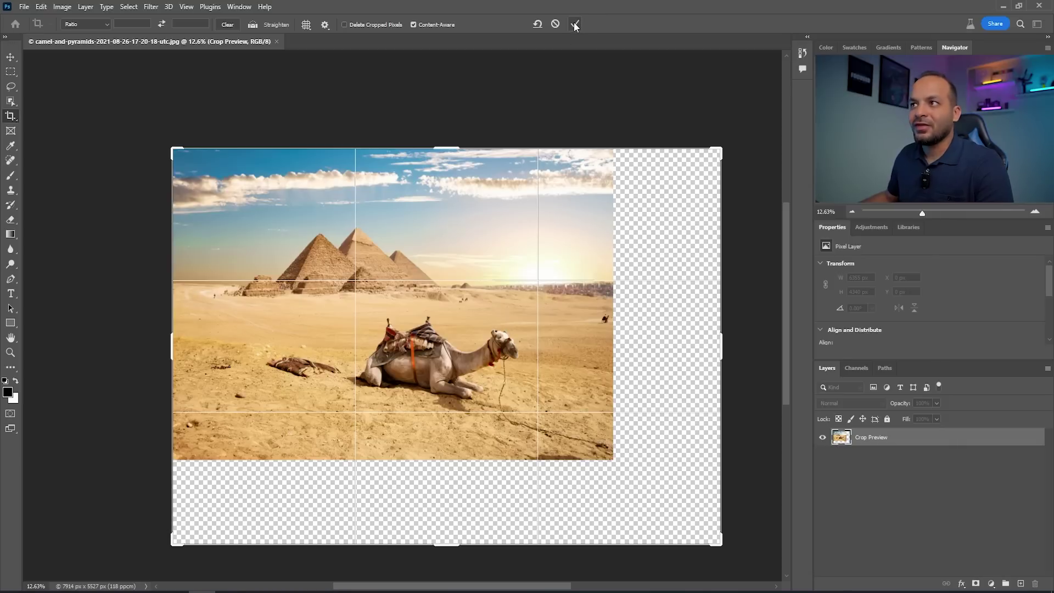
pyautogui.click(575, 24)
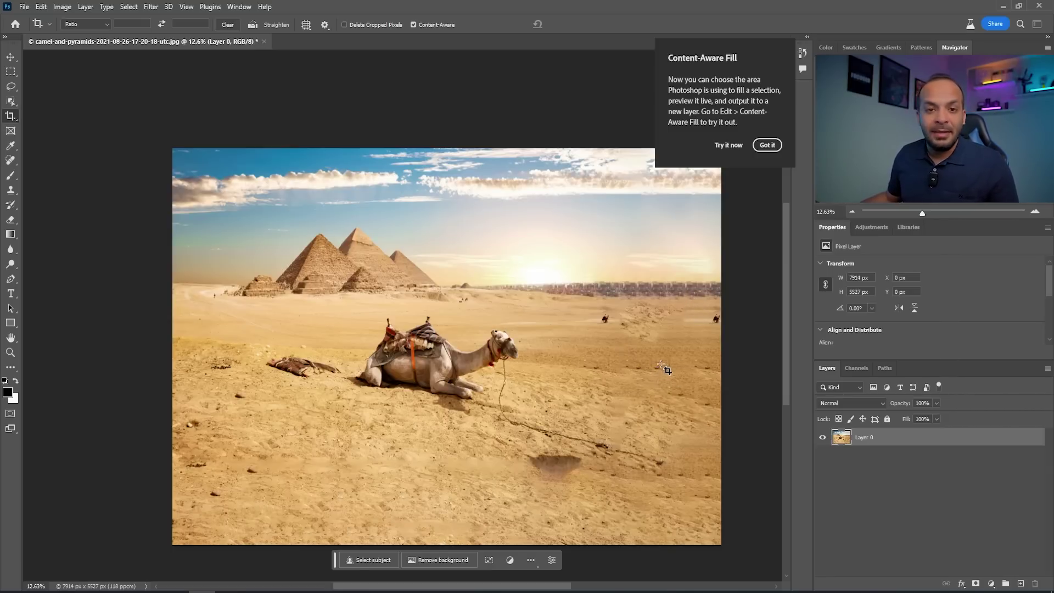
pyautogui.click(729, 146)
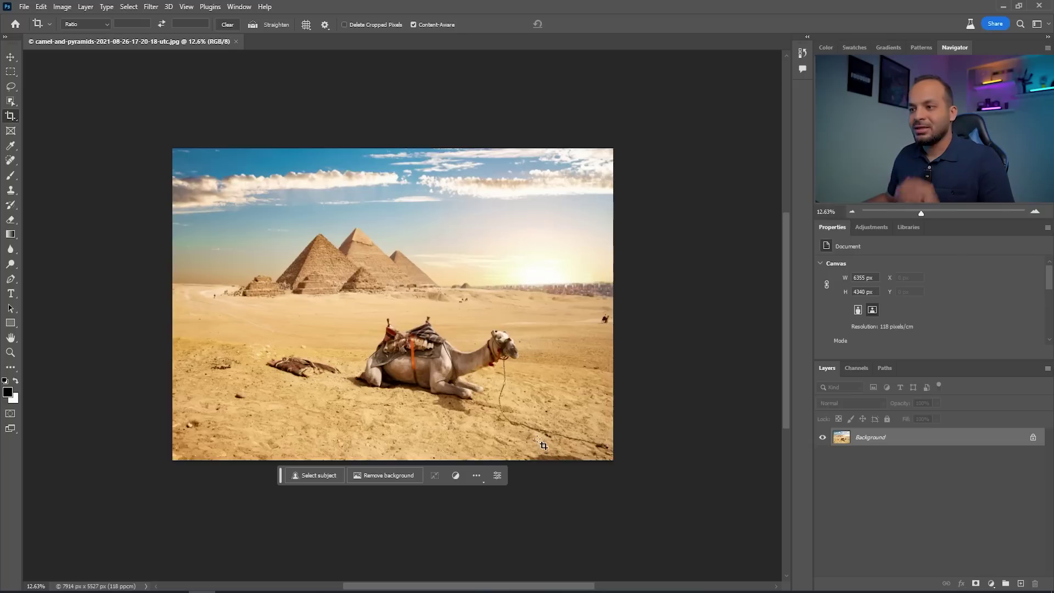
# Expand the camel photo's canvas rightward and downward to 8223 x 5968 px with Content-Aware turned off
pyautogui.click(487, 350)
pyautogui.moveTo(612, 455); pyautogui.dragTo(742, 570)
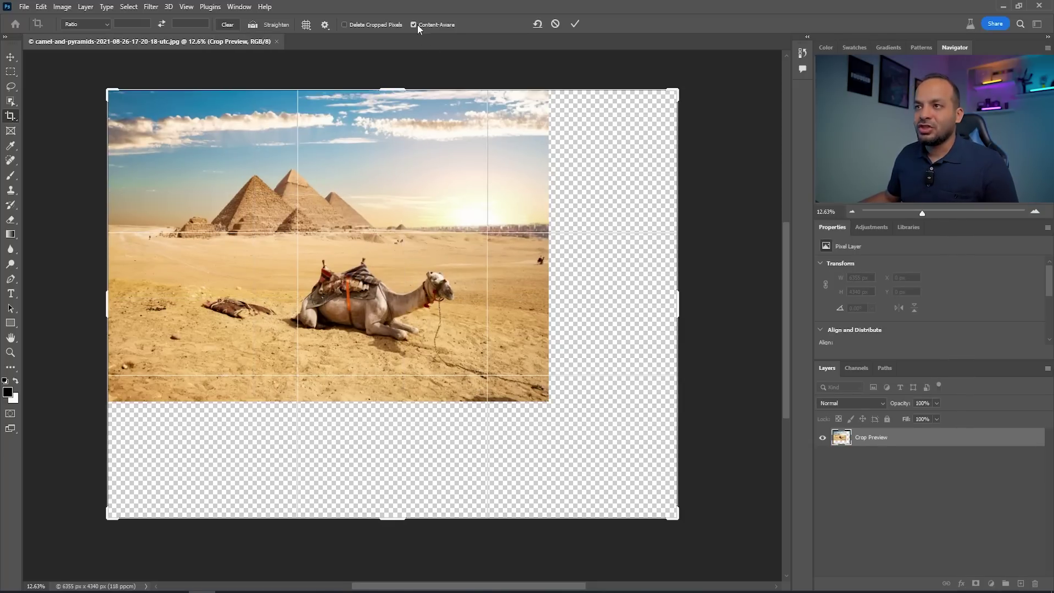
pyautogui.click(576, 23)
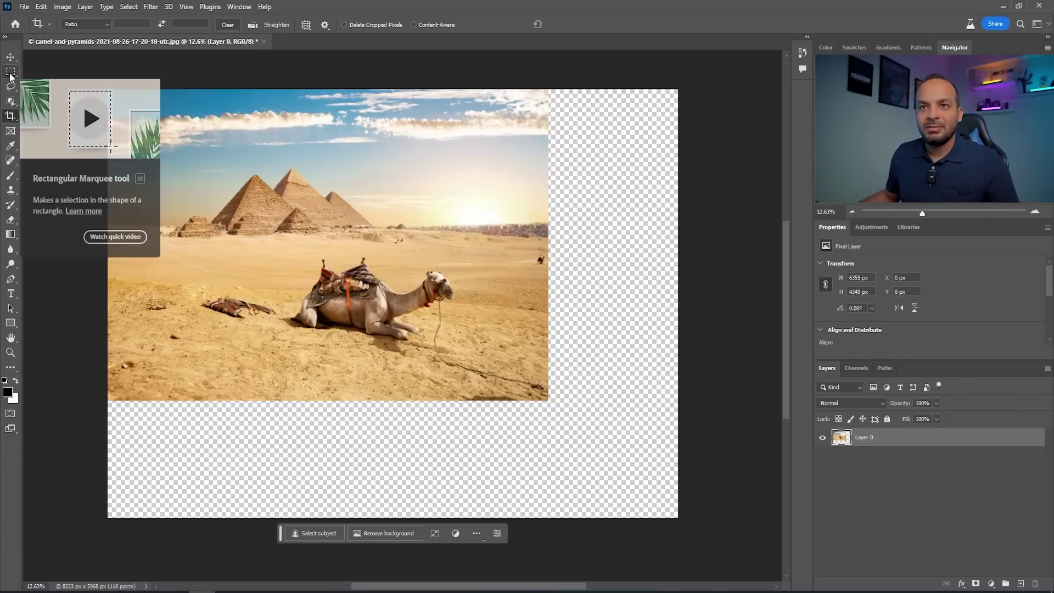
# Select the empty canvas area with a slight overlap onto the photo and fill it using Generative Fill with a blank prompt
pyautogui.click(9, 74)
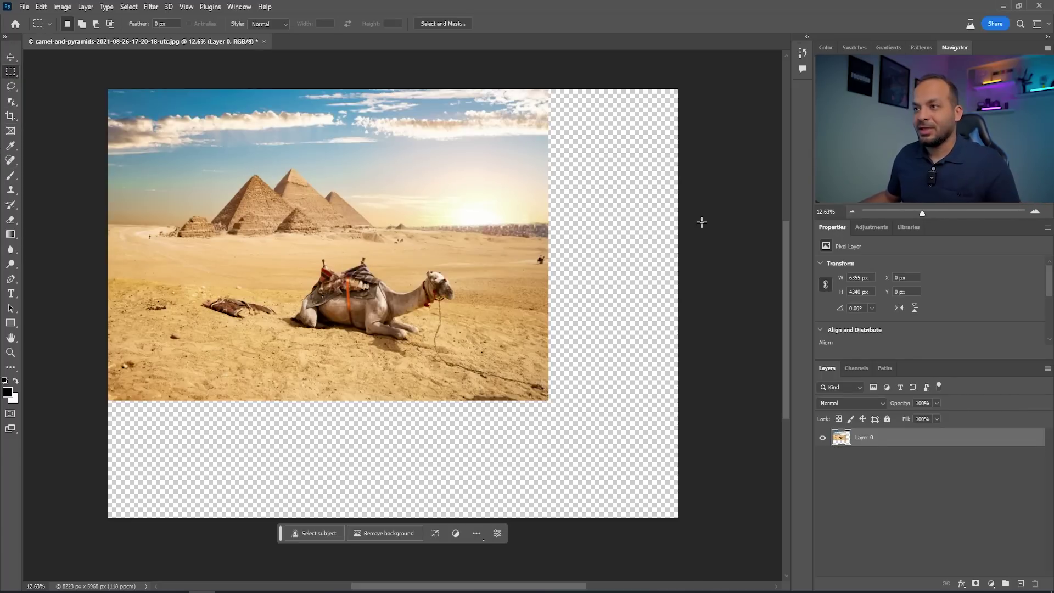
pyautogui.moveTo(723, 72); pyautogui.dragTo(544, 540)
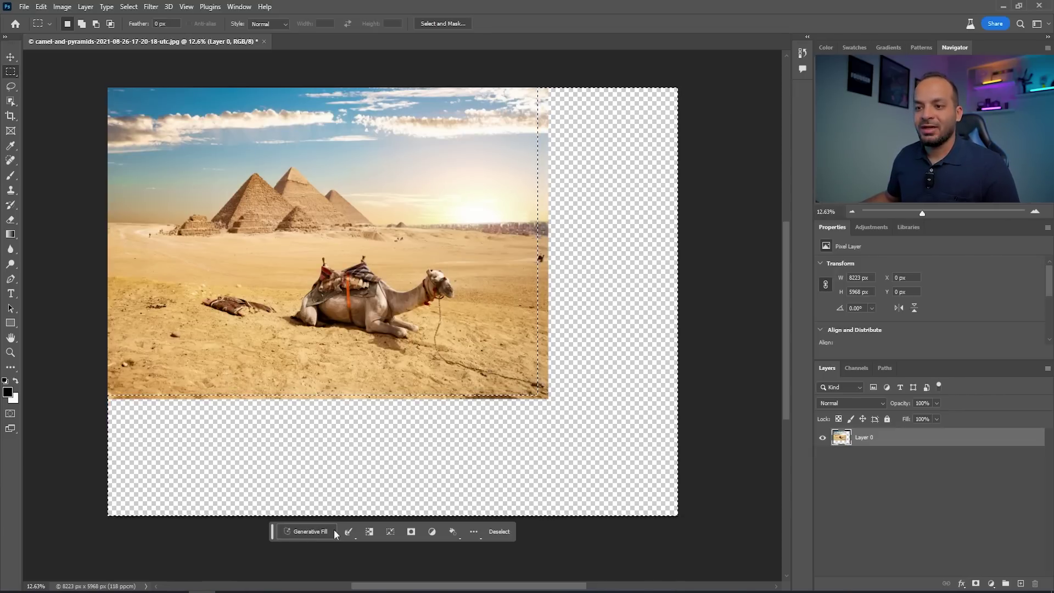
pyautogui.click(308, 529)
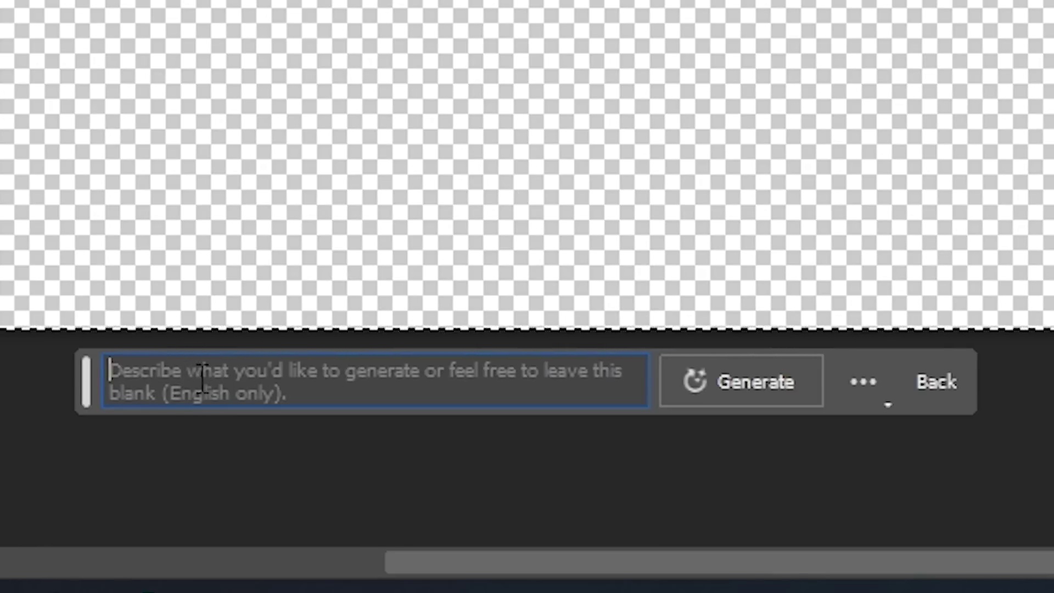
pyautogui.click(773, 387)
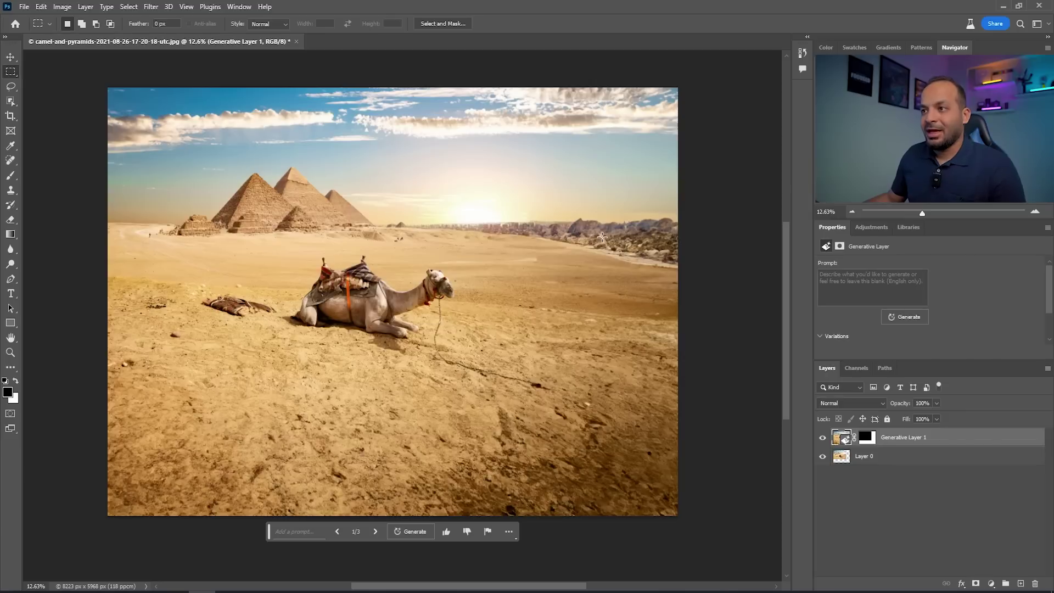
# Marquee a small area of sky above the sun and run Generative Fill with the prompt "plane"
pyautogui.moveTo(511, 149); pyautogui.dragTo(568, 182)
pyautogui.click(455, 196)
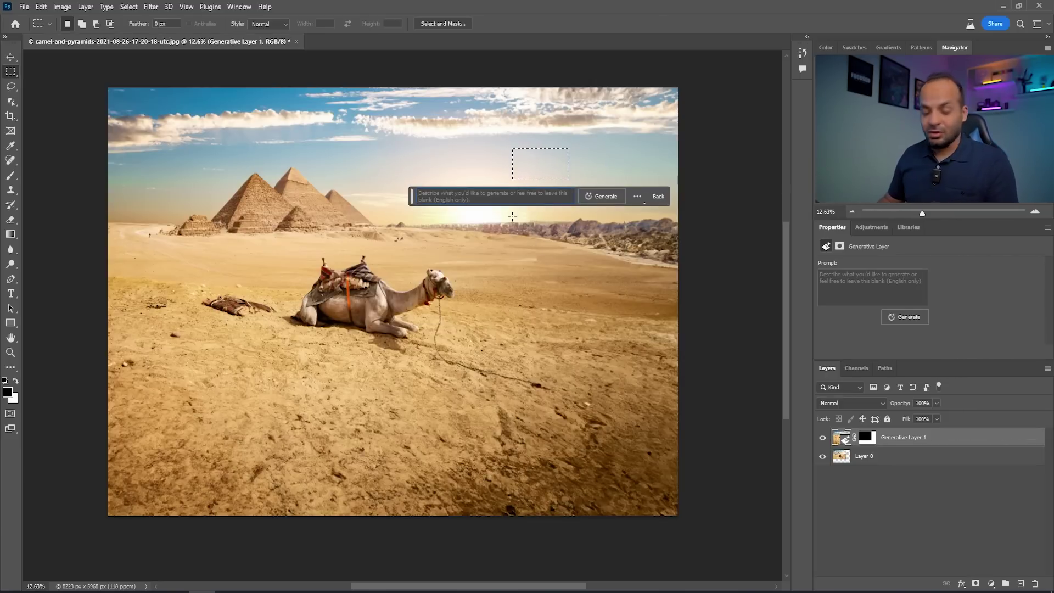
pyautogui.click(466, 201)
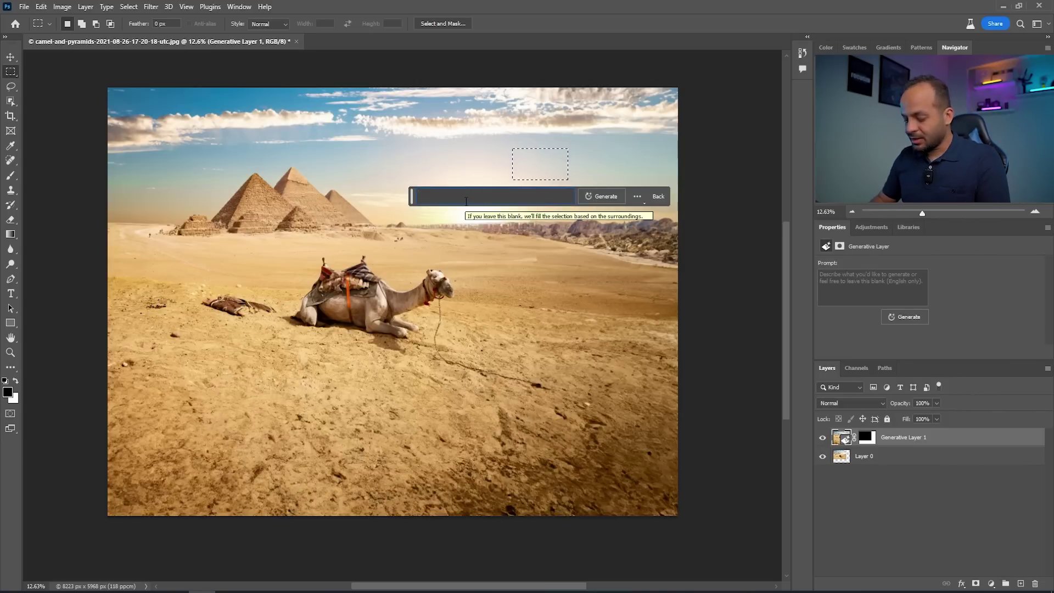
pyautogui.write('plane')
pyautogui.click(600, 197)
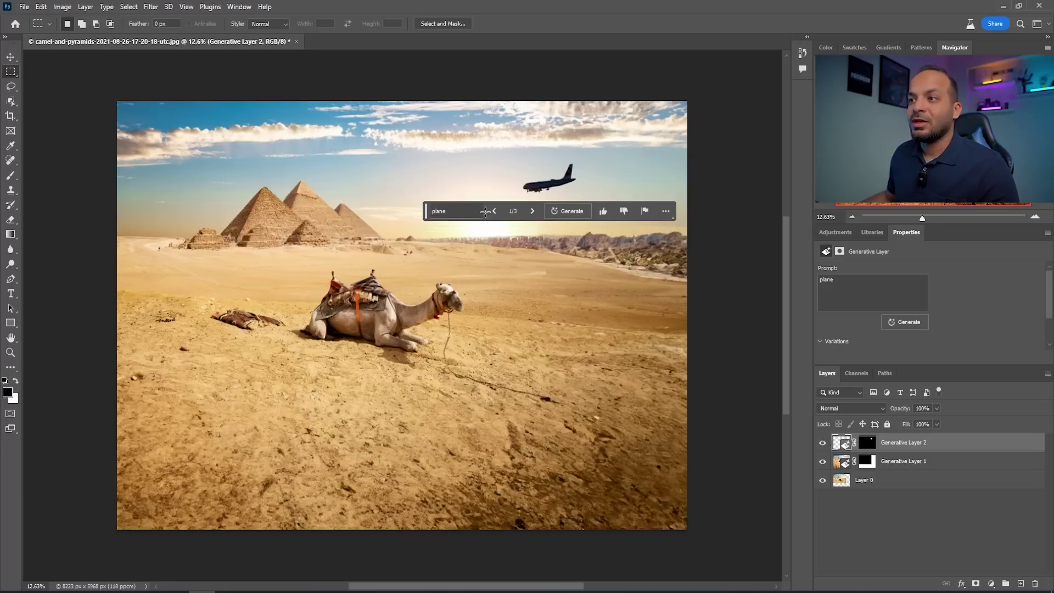
# Browse the plane variations up to the third one and generate another set from the same prompt
pyautogui.click(532, 211)
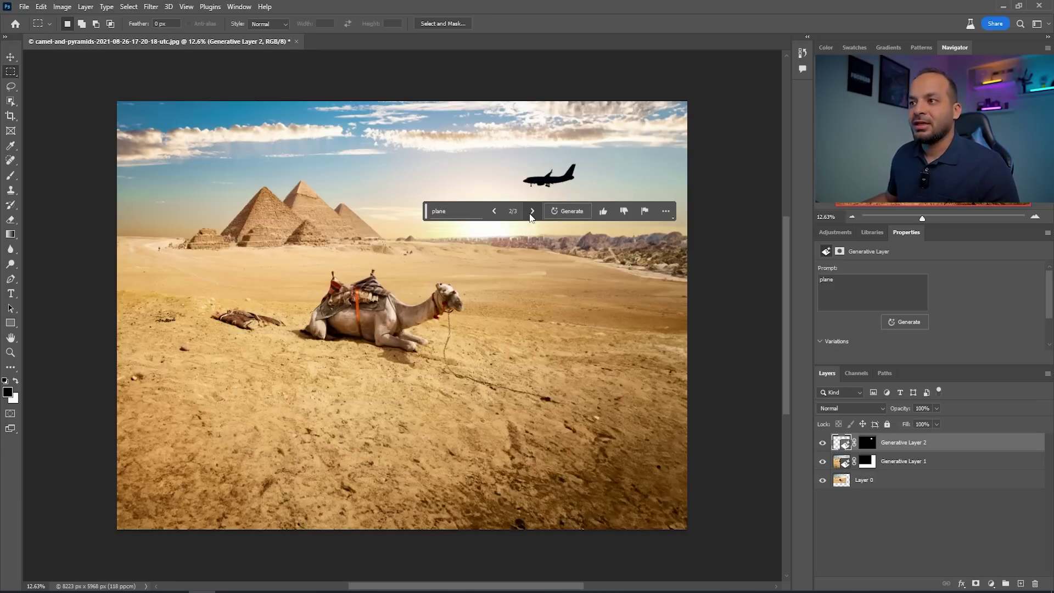
pyautogui.click(533, 211)
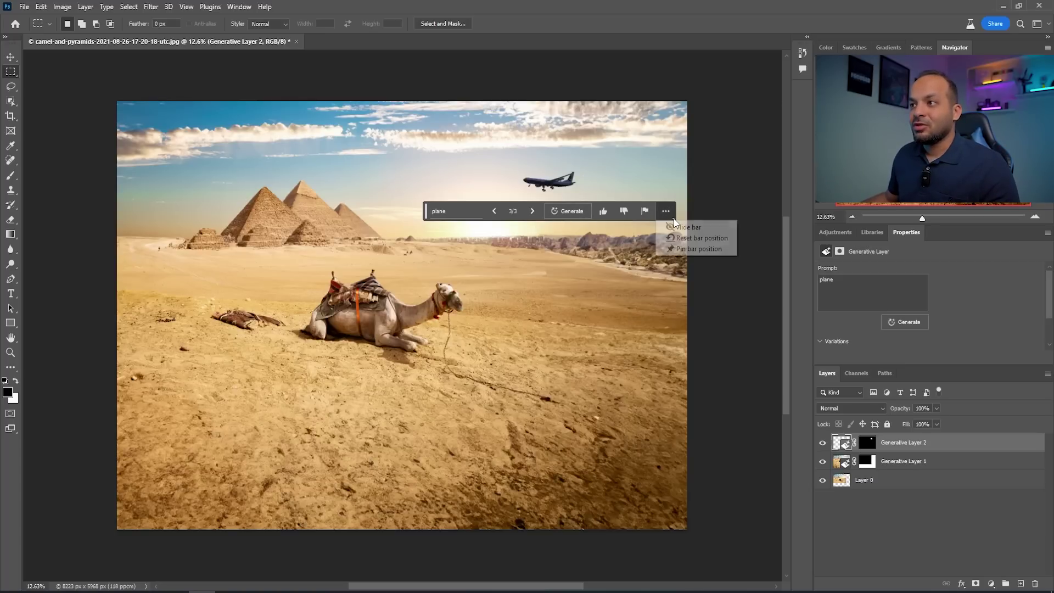
pyautogui.moveTo(1050, 288); pyautogui.dragTo(695, 209)
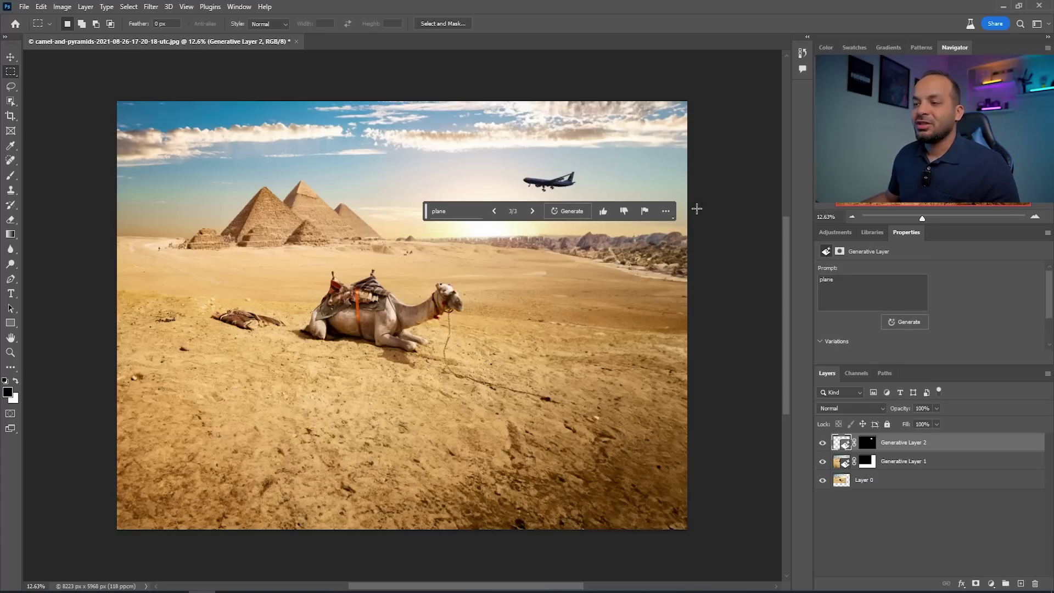
pyautogui.click(562, 210)
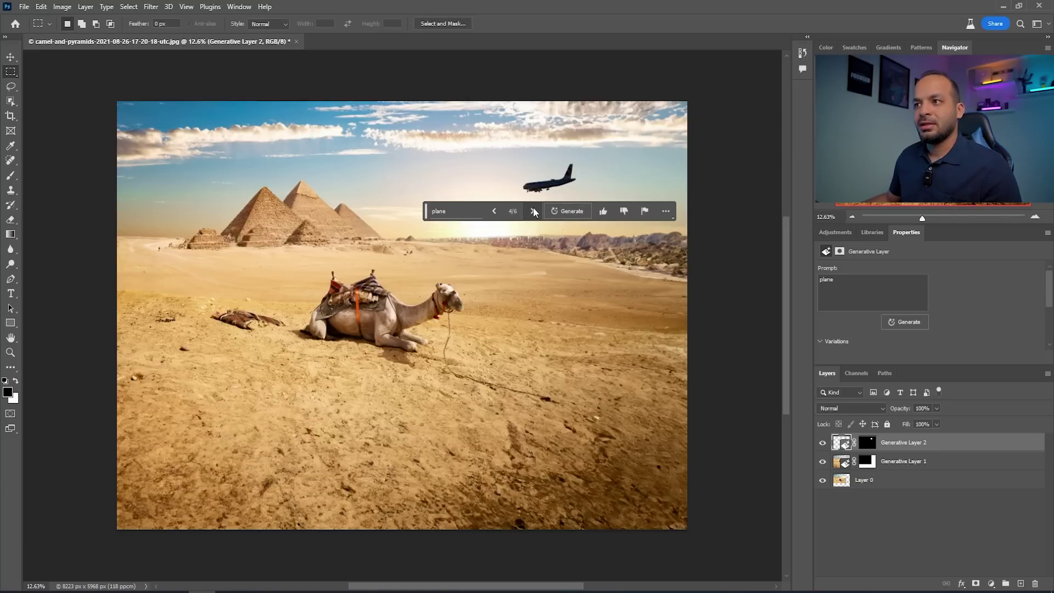
# Compare the variations of Generative Layer 1, toggling its visibility, and keep the second variation for the extended desert
pyautogui.press('v')
pyautogui.hotkey('alt', '[')
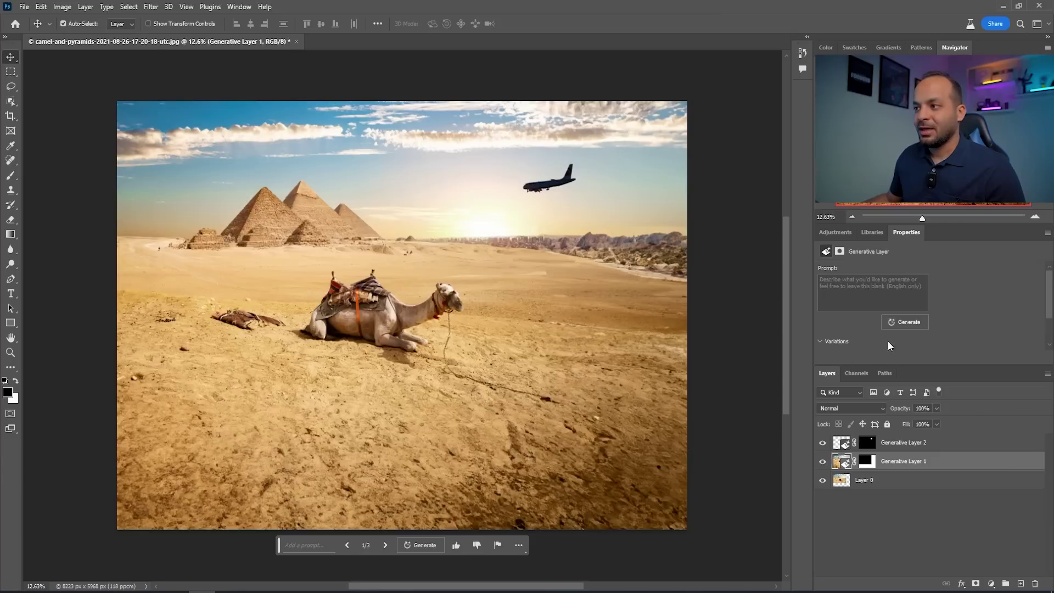
pyautogui.moveTo(1050, 285); pyautogui.dragTo(1050, 310)
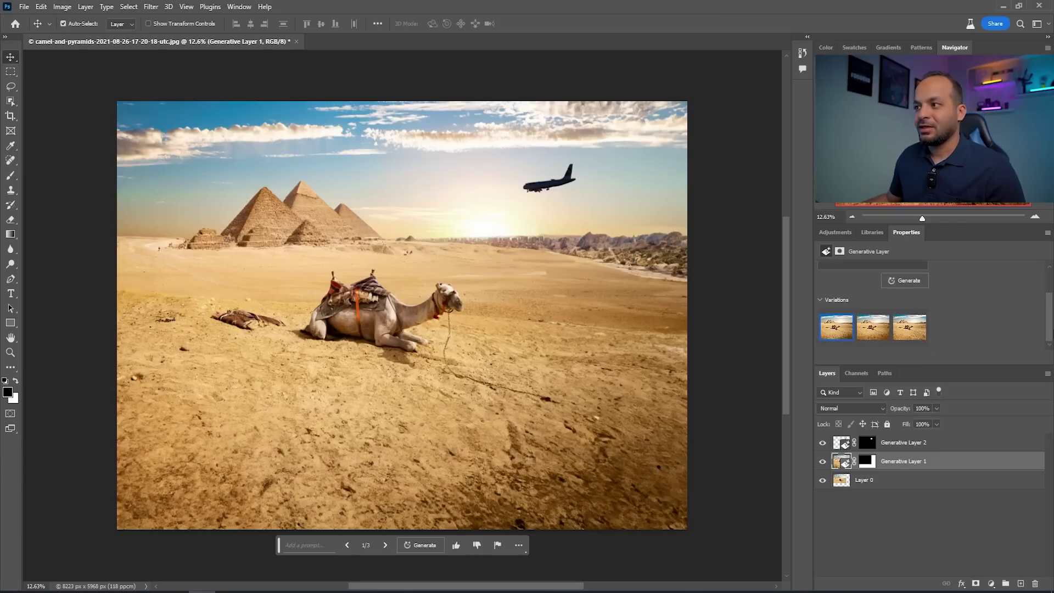
pyautogui.click(880, 330)
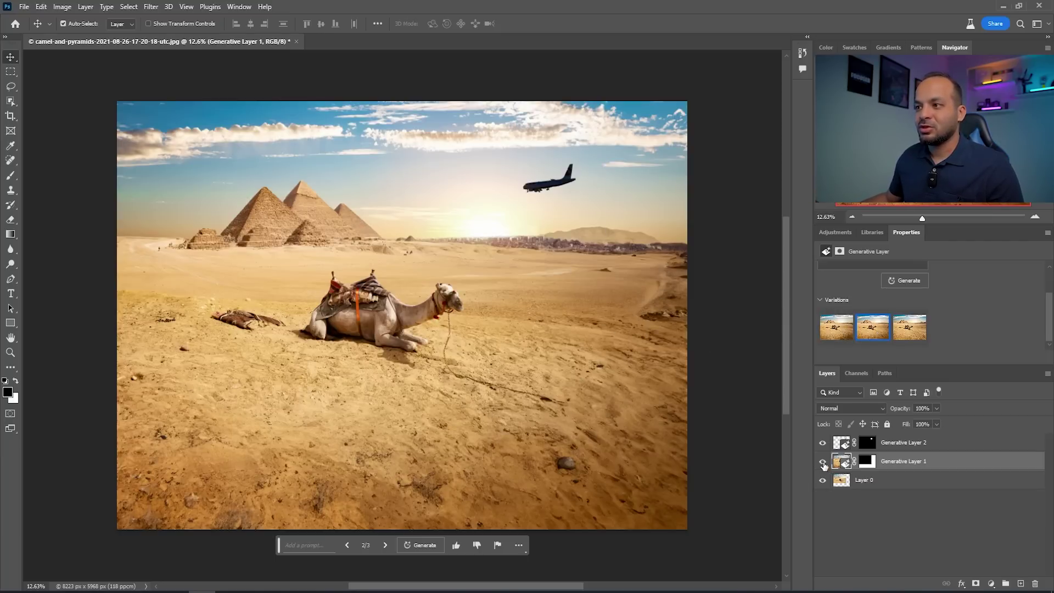
pyautogui.click(822, 462)
pyautogui.click(822, 462)
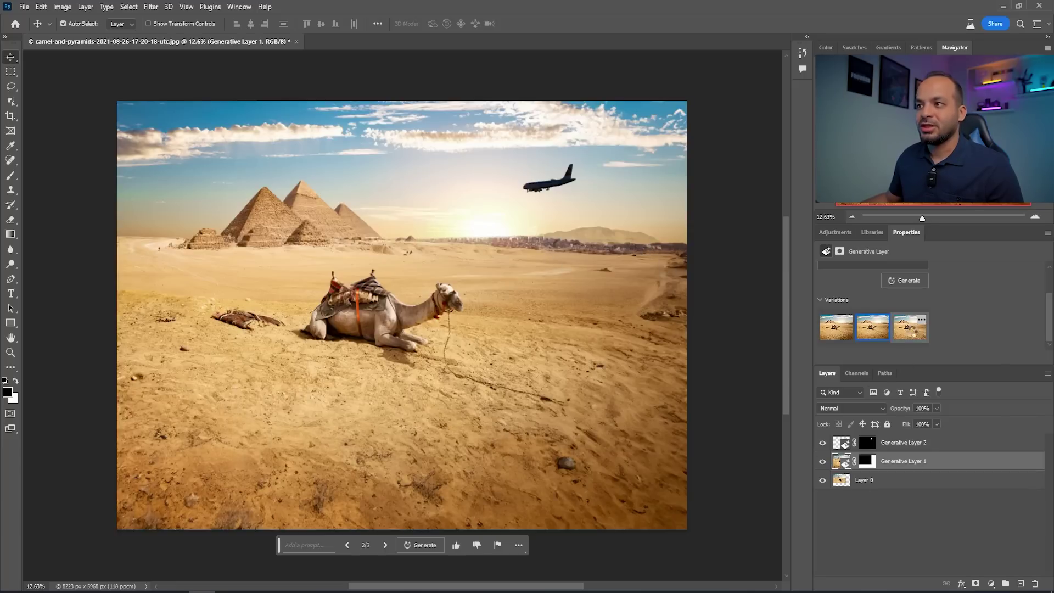
pyautogui.click(911, 333)
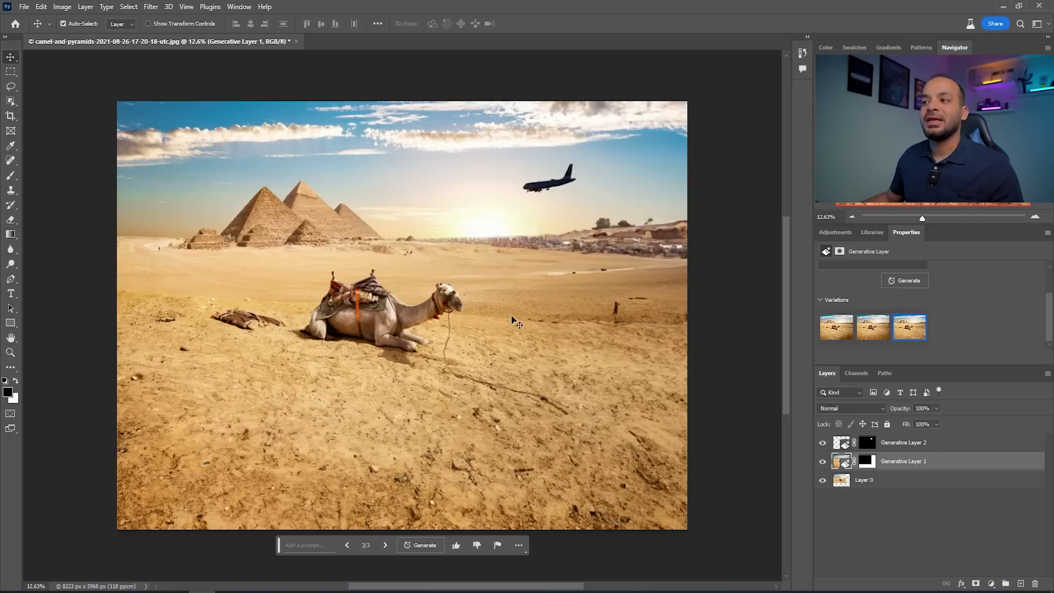
pyautogui.click(873, 328)
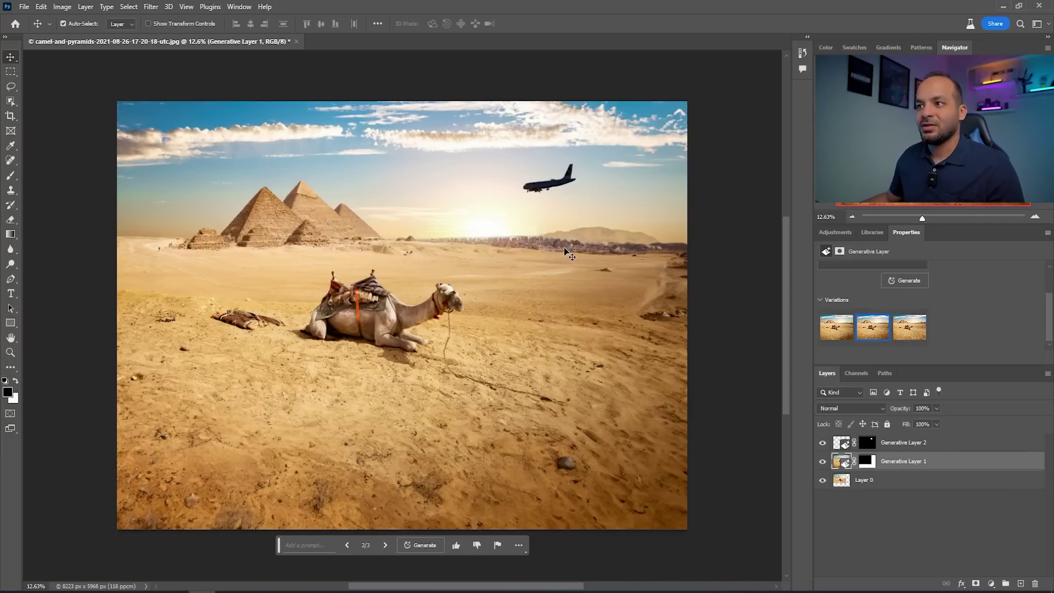
# Lasso the sand foreground below the camel across the full image width, above Generative Layer 2, and run Generative Fill with the prompt "lake with reflection"
pyautogui.click(902, 442)
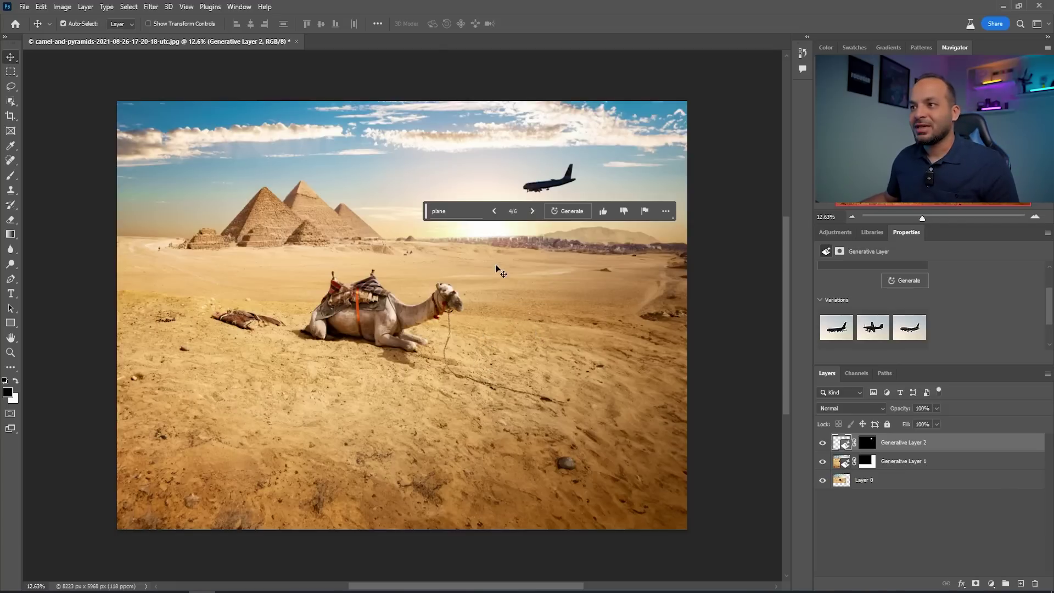
pyautogui.click(11, 87)
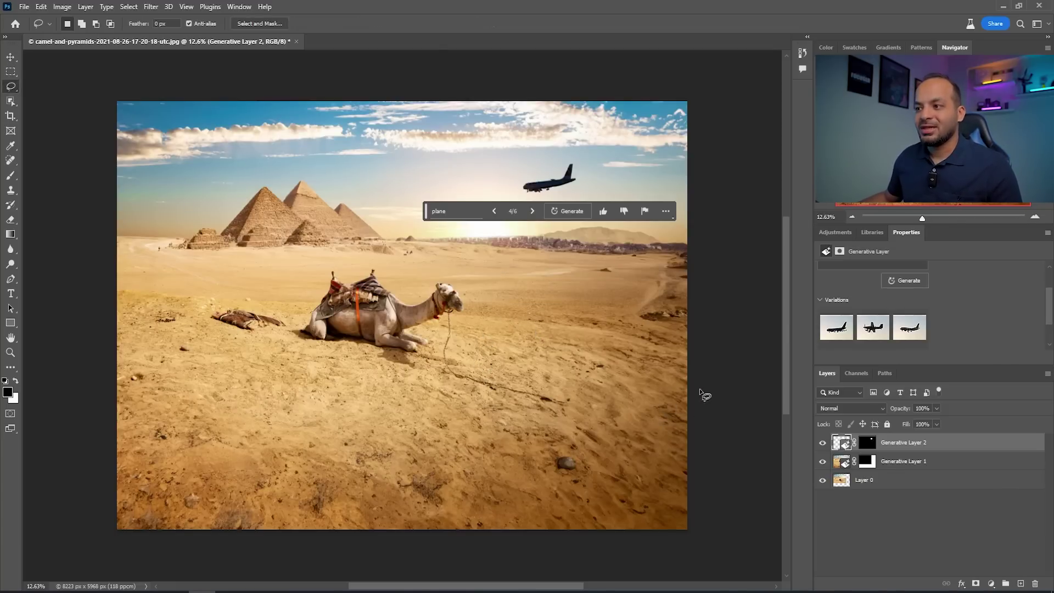
pyautogui.moveTo(699, 408)
pyautogui.mouseDown()
pyautogui.moveTo(583, 377)
pyautogui.moveTo(514, 381)
pyautogui.mouseUp()
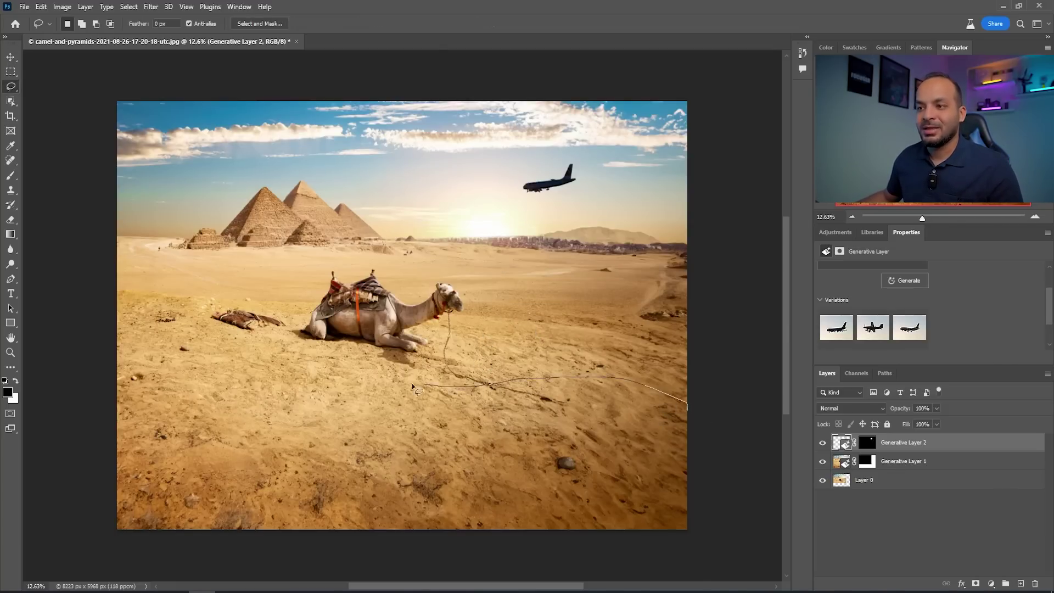
pyautogui.moveTo(222, 373)
pyautogui.mouseDown()
pyautogui.moveTo(132, 350)
pyautogui.moveTo(90, 472)
pyautogui.moveTo(708, 543)
pyautogui.mouseUp()
pyautogui.click(283, 542)
pyautogui.write('lake with re')
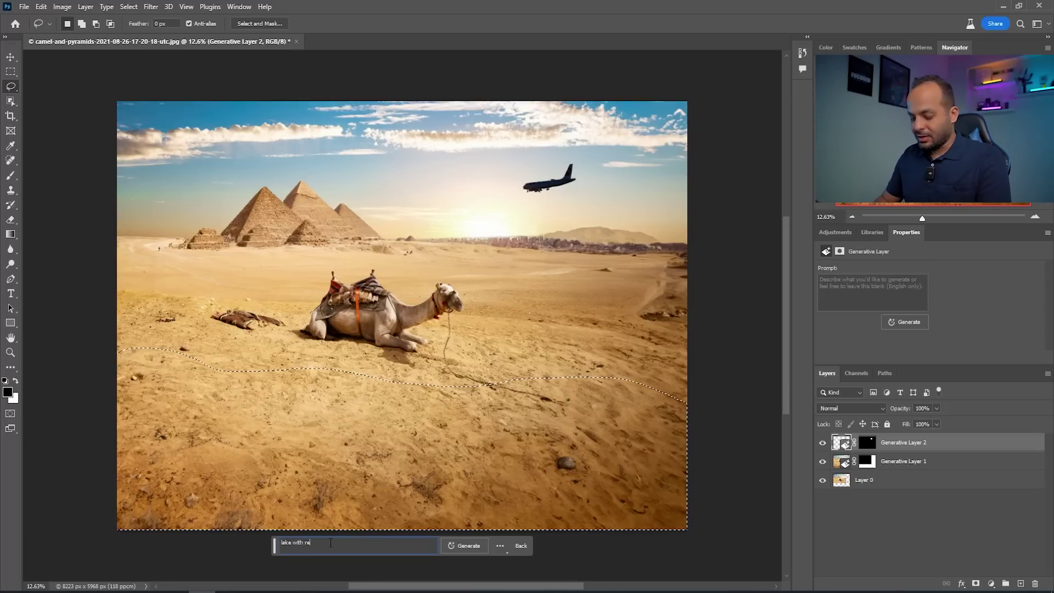
pyautogui.write('flection')
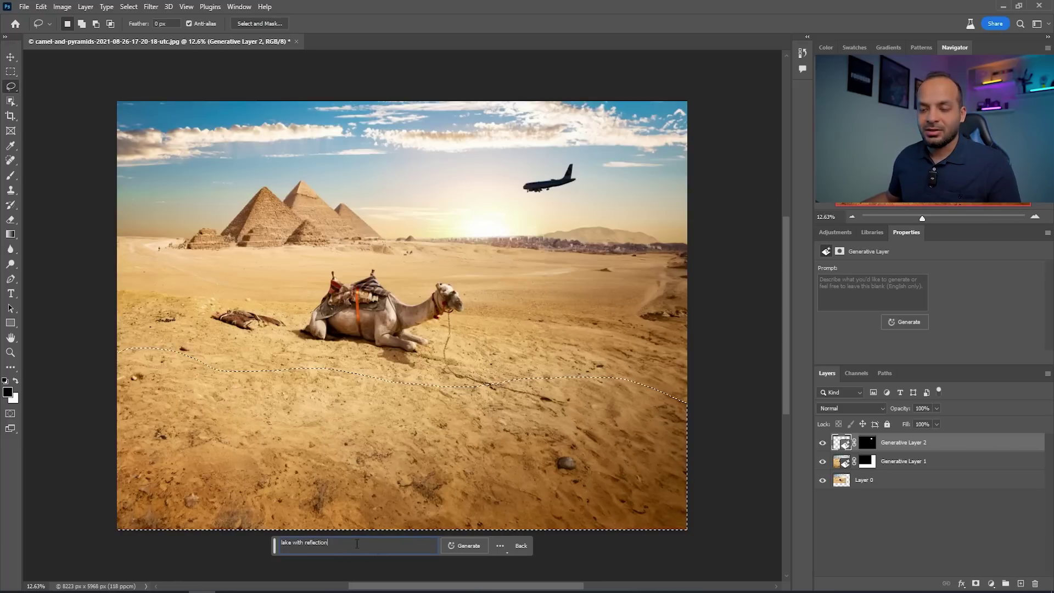
pyautogui.click(463, 545)
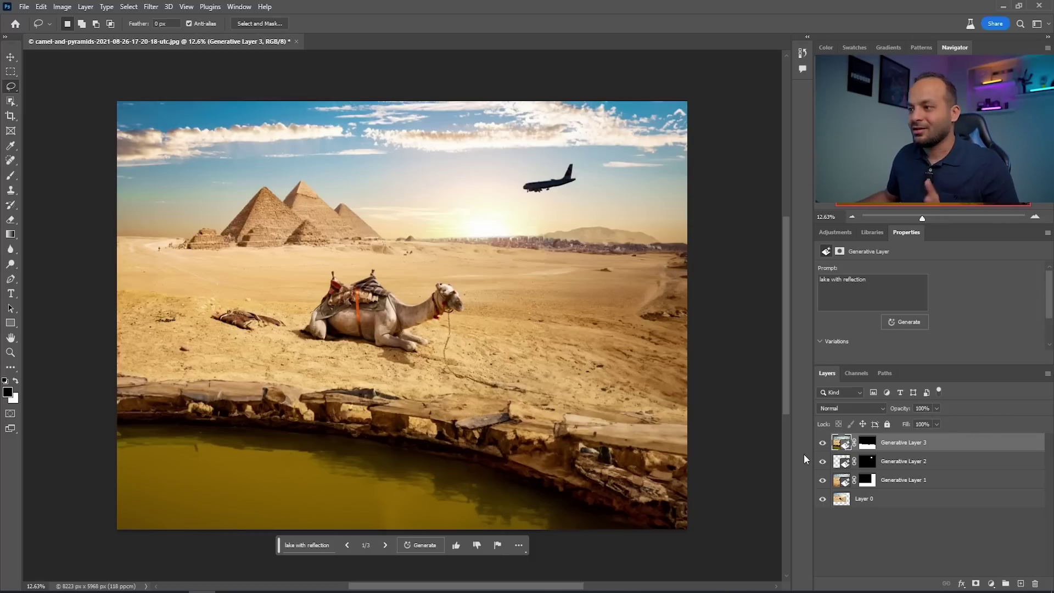
# Compare the three lake variations of Generative Layer 3 and keep the first one
pyautogui.scroll(-2, 1050, 303)
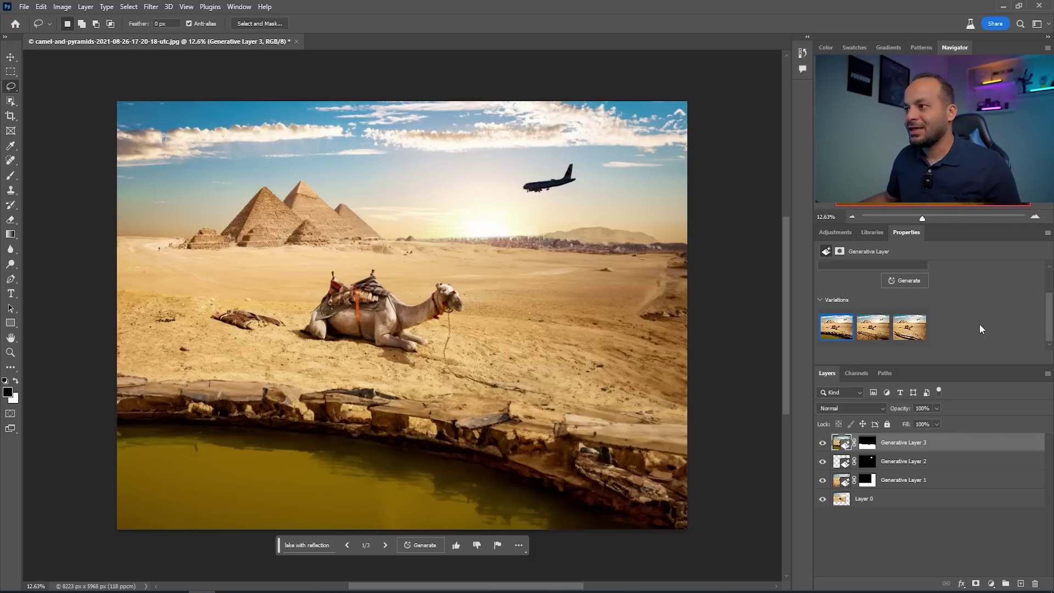
pyautogui.click(869, 337)
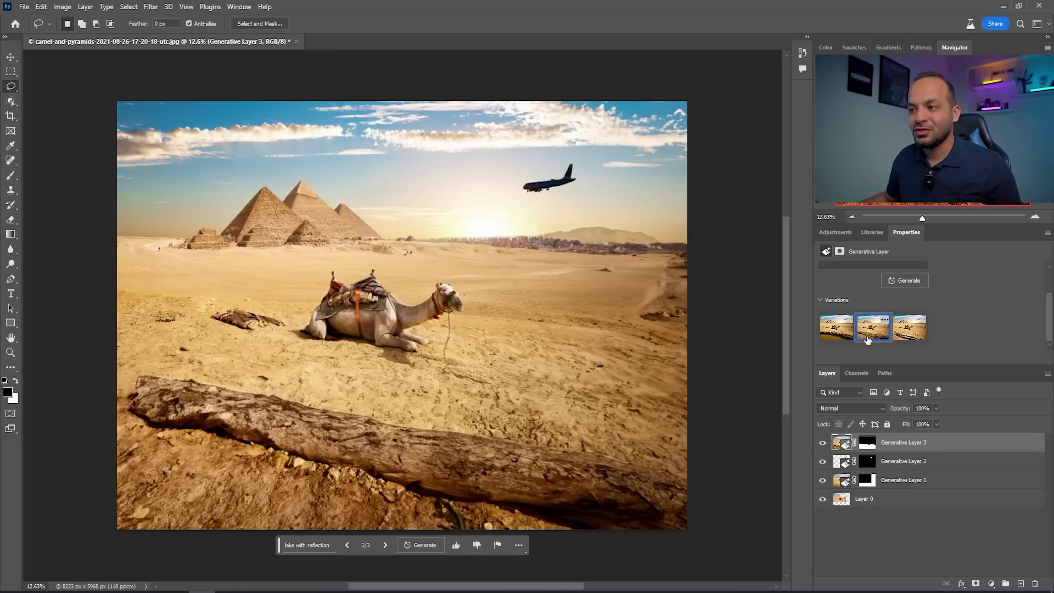
pyautogui.click(909, 331)
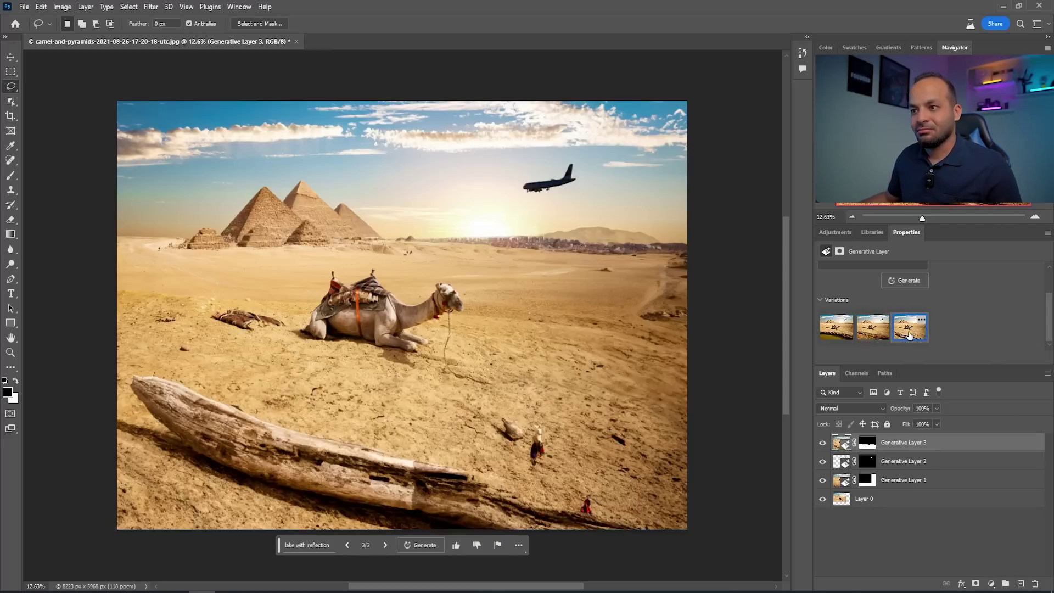
pyautogui.click(838, 334)
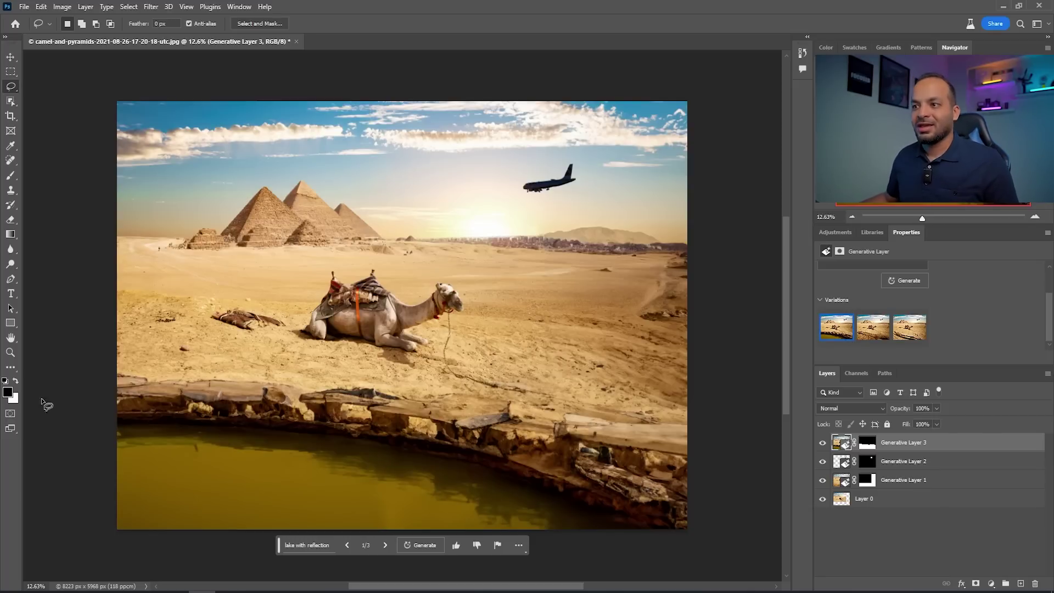
# Group the three generative layers and toggle the group's visibility to compare the edit with the original photo, leaving it shown
pyautogui.keyDown('shift'); pyautogui.click(926, 482); pyautogui.keyUp('shift')
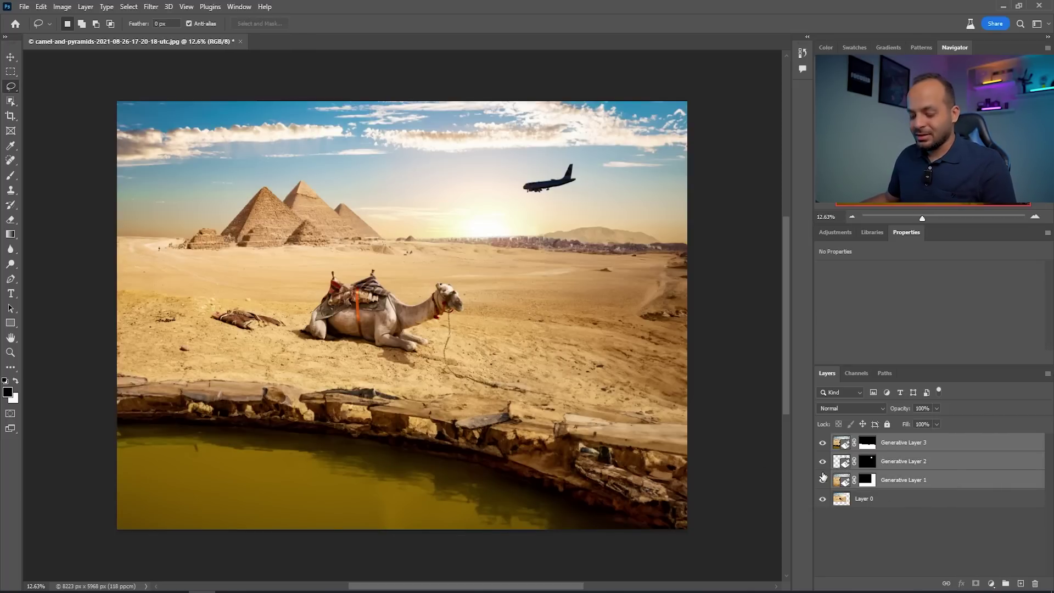
pyautogui.hotkey('ctrl', 'g')
pyautogui.click(822, 440)
pyautogui.click(822, 441)
pyautogui.click(823, 443)
pyautogui.click(823, 442)
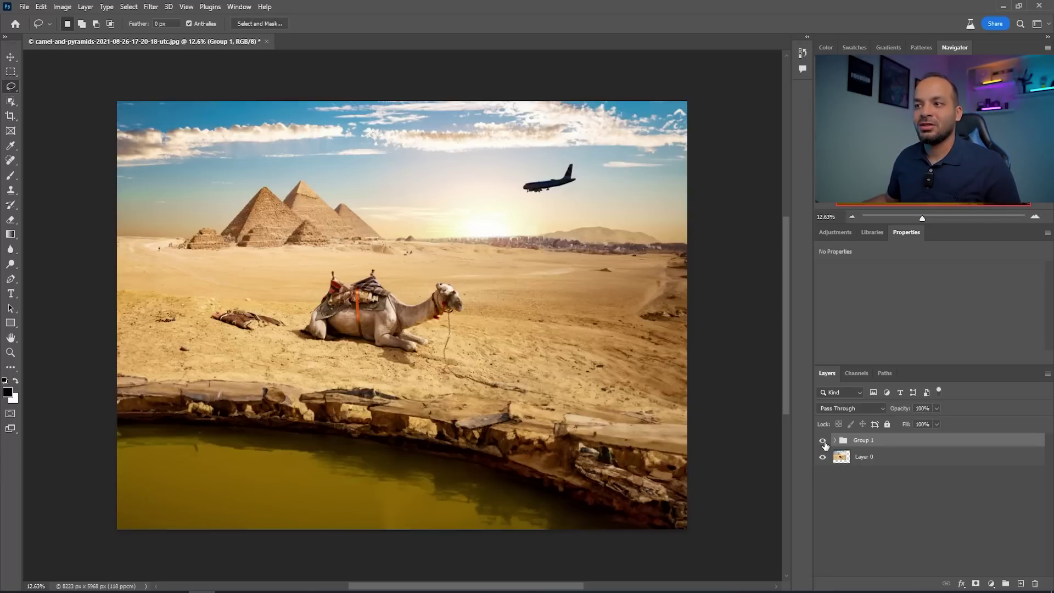